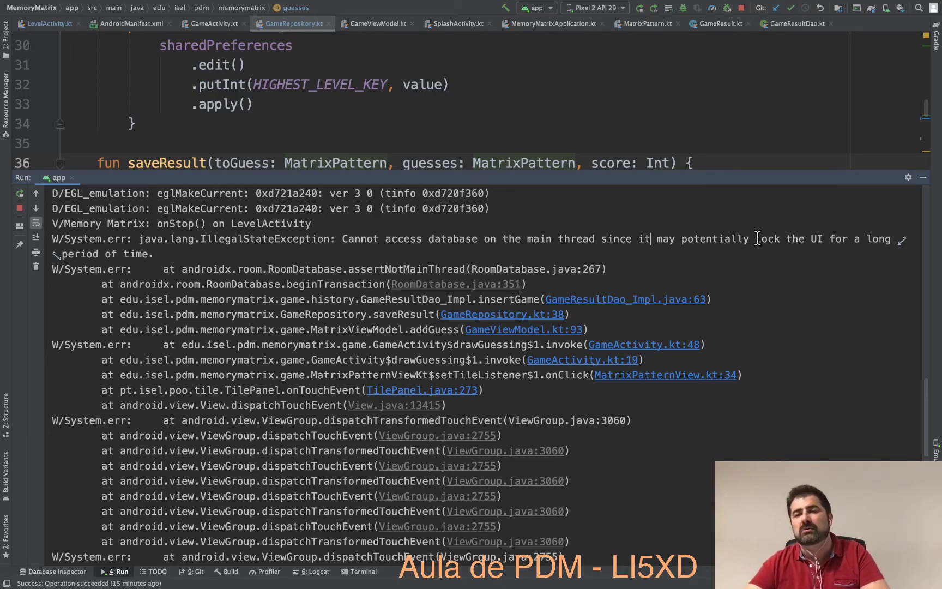
Highlight "lock the UI" in the IllegalStateException message, and hide the run output to show the saveResult function
drag(756, 239, 826, 241)
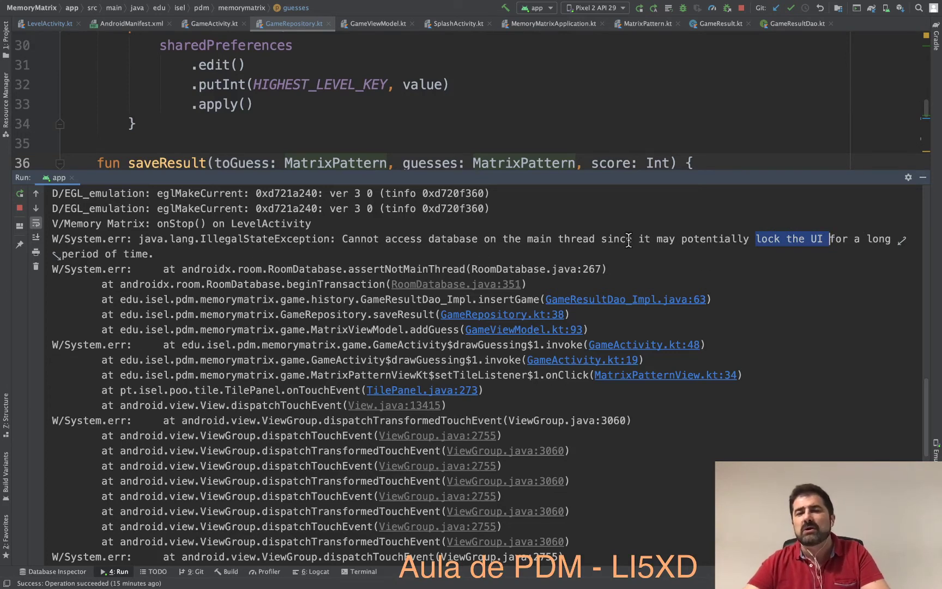
drag(459, 173, 463, 193)
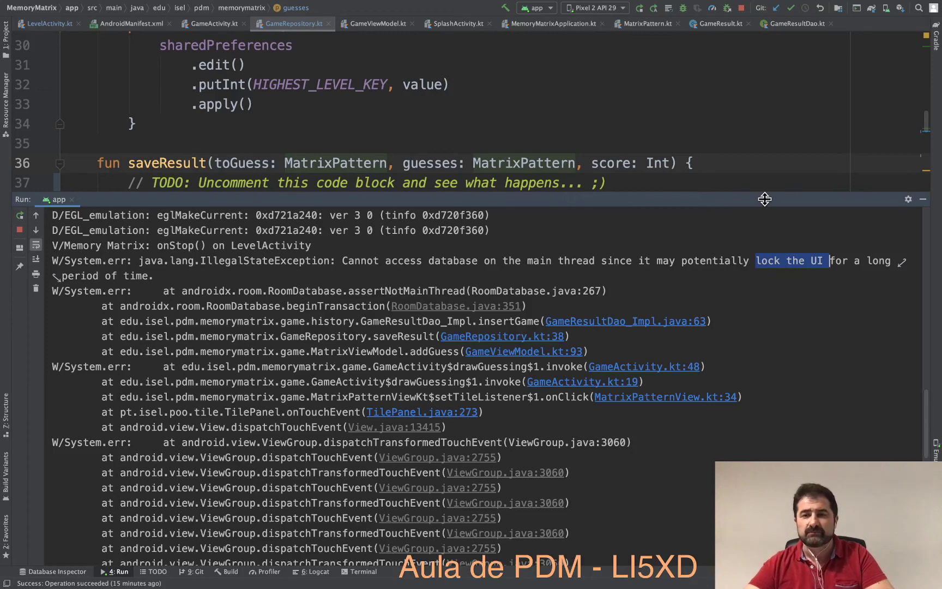
drag(764, 193, 756, 289)
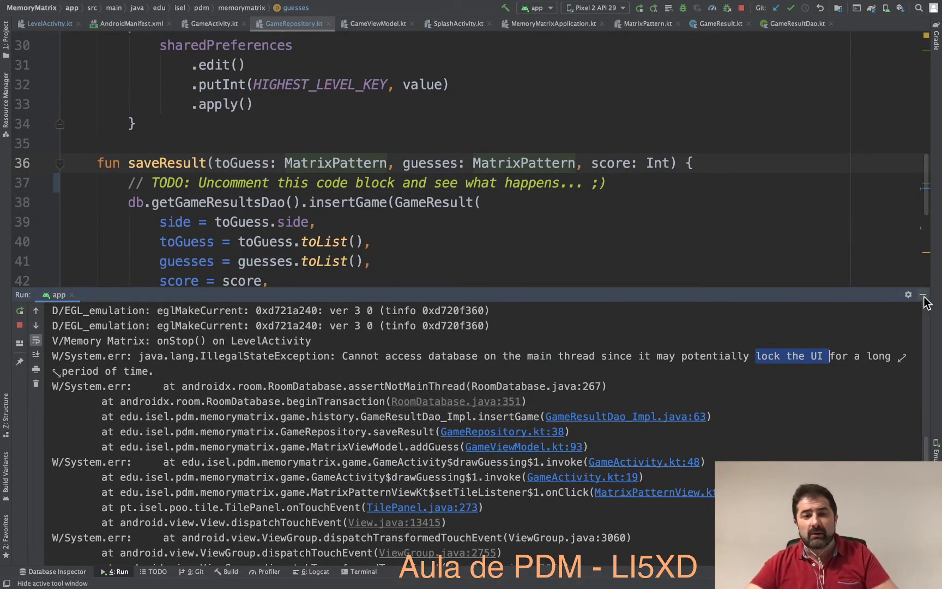
click(923, 297)
click(460, 304)
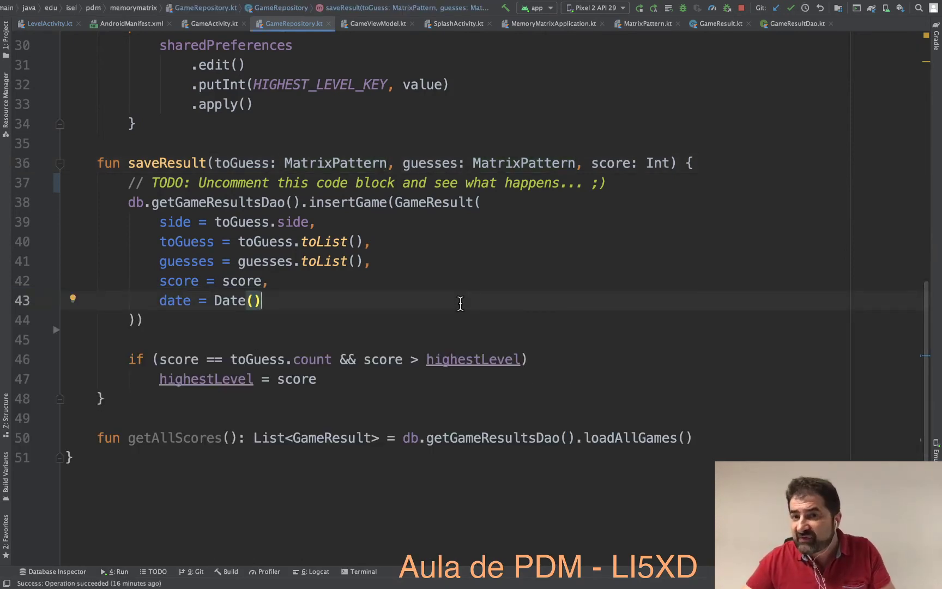
Switch to the whiteboard-PDM.drawio diagram in draw.io and look through its existing pages 1 to 7
key(ctrl+Right)
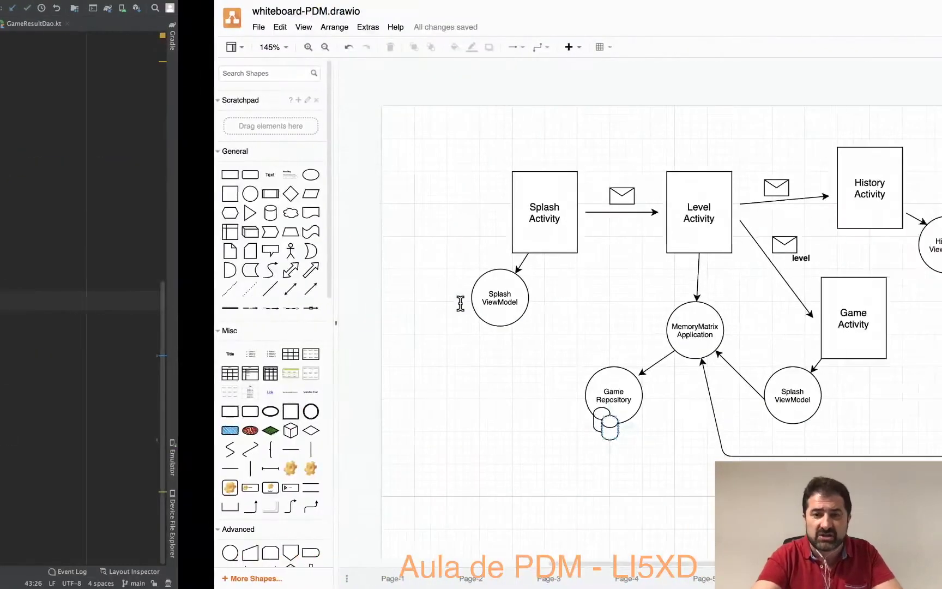
scroll(451, 469, down, 10)
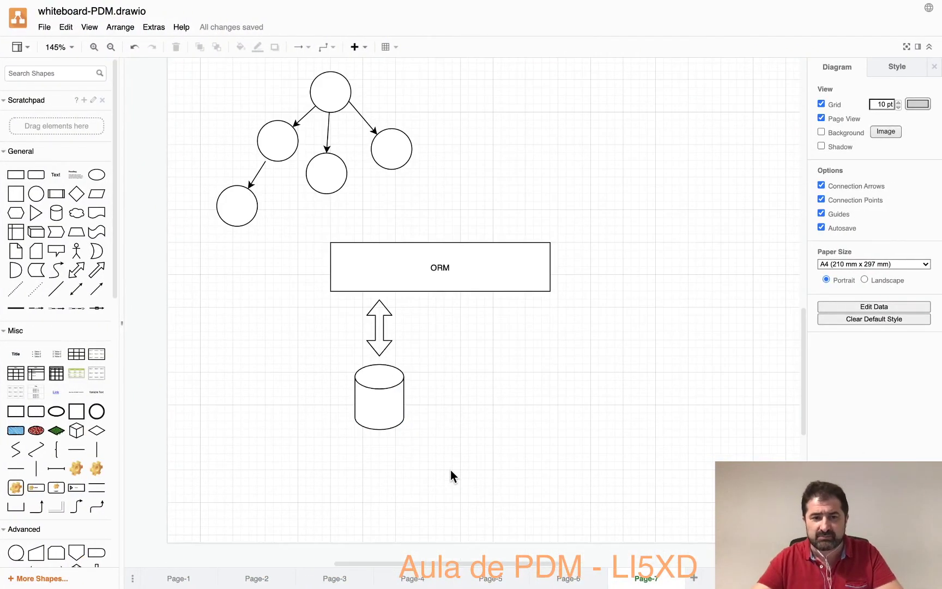
scroll(487, 490, up, 2)
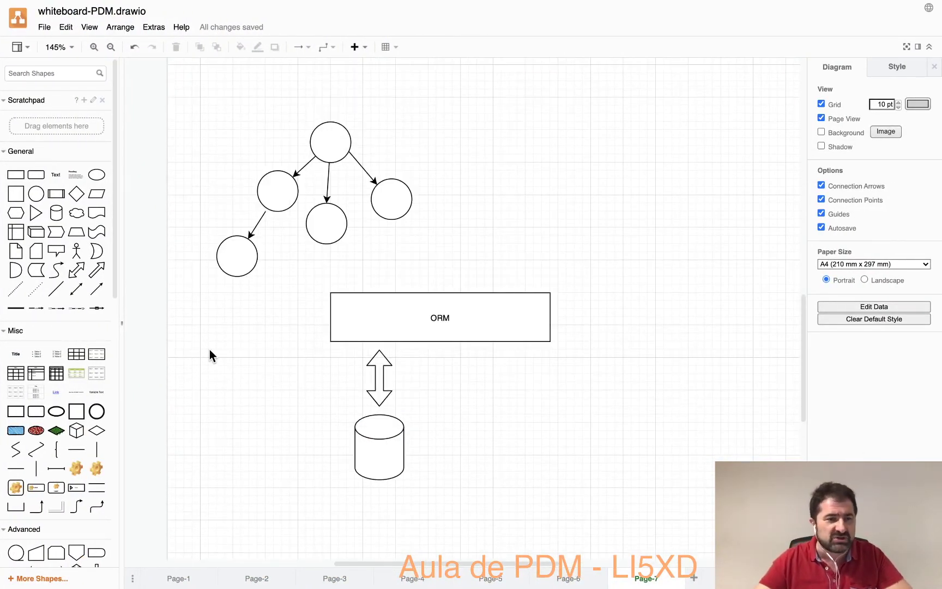
click(194, 578)
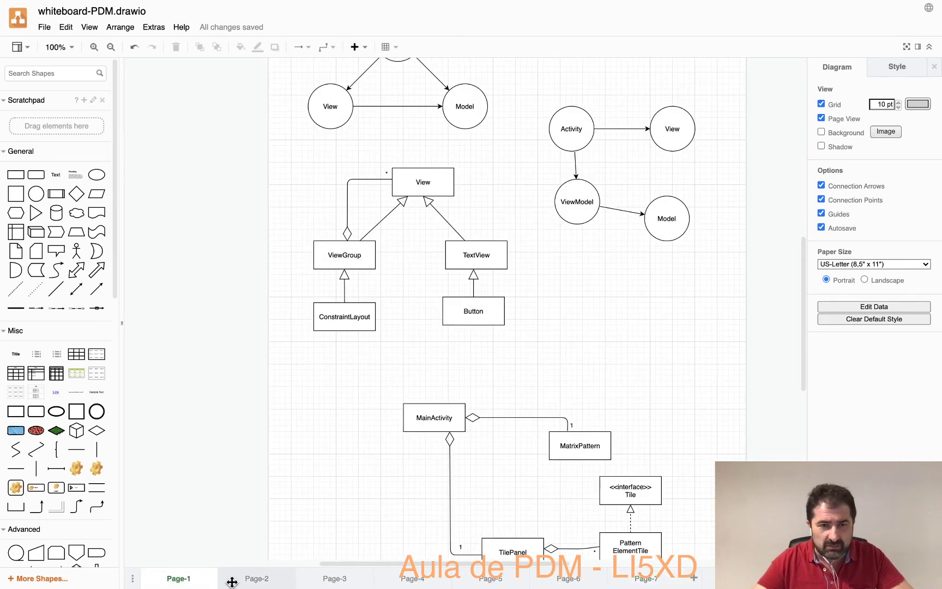
click(248, 579)
click(328, 579)
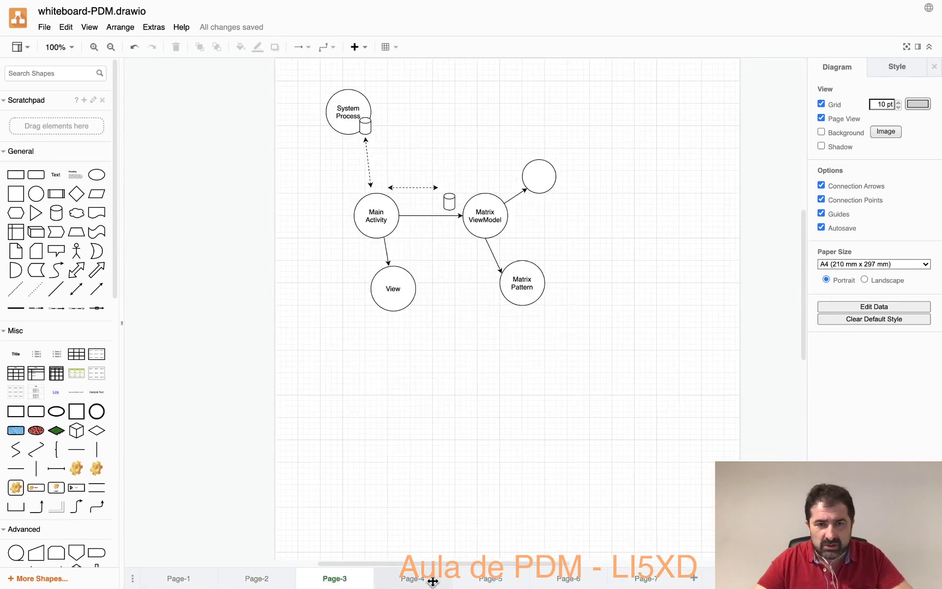
click(429, 580)
click(501, 580)
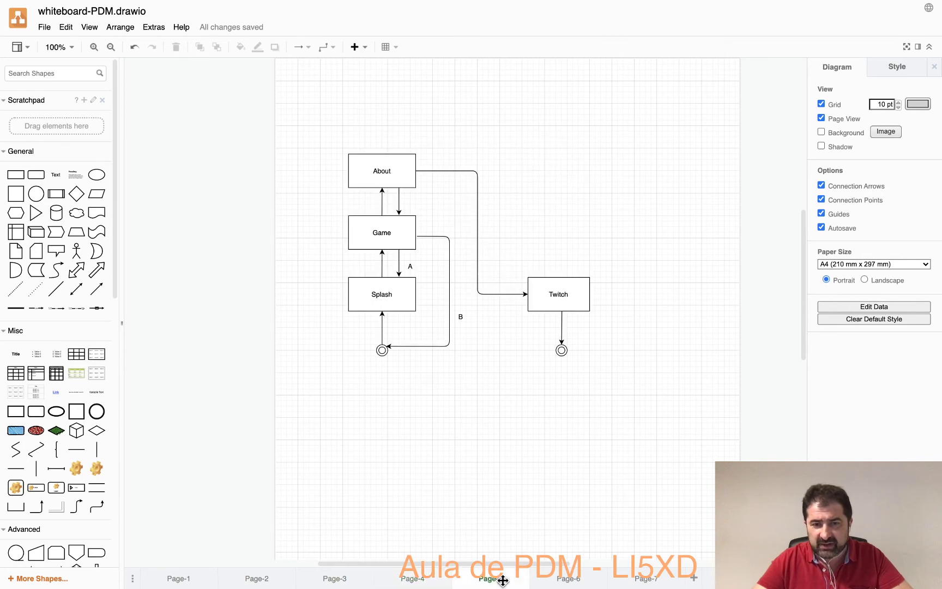
click(569, 579)
click(657, 579)
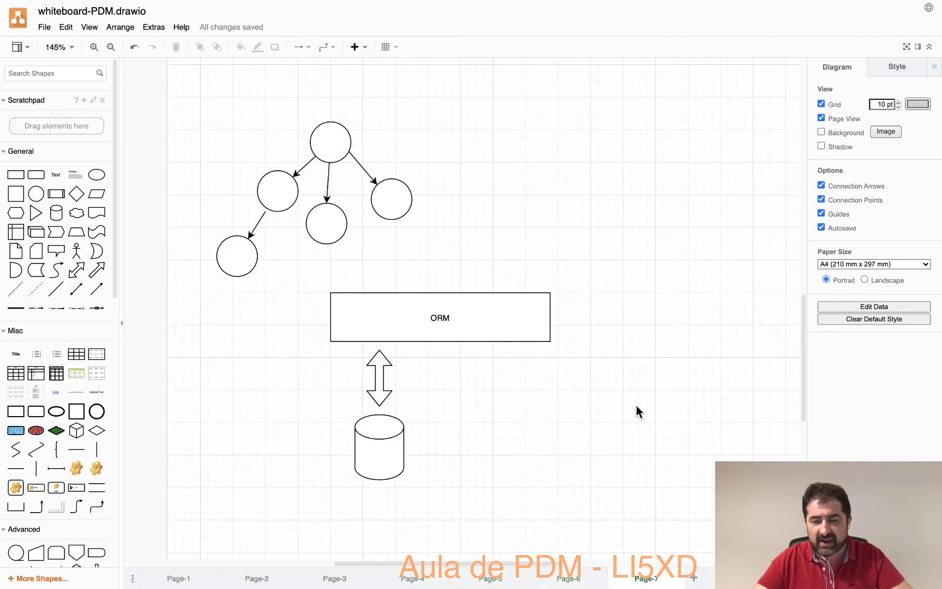
Add a new blank page after Page-7 of the whiteboard diagram
click(694, 577)
scroll(490, 343, up, 3)
scroll(485, 338, down, 3)
scroll(483, 337, down, 2)
scroll(484, 337, up, 3)
scroll(483, 336, down, 2)
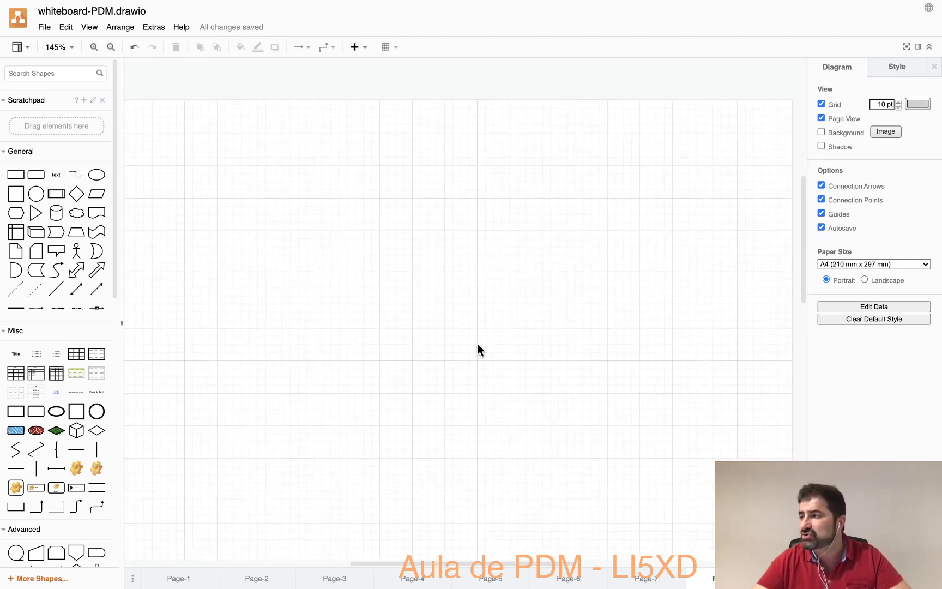
scroll(477, 343, down, 2)
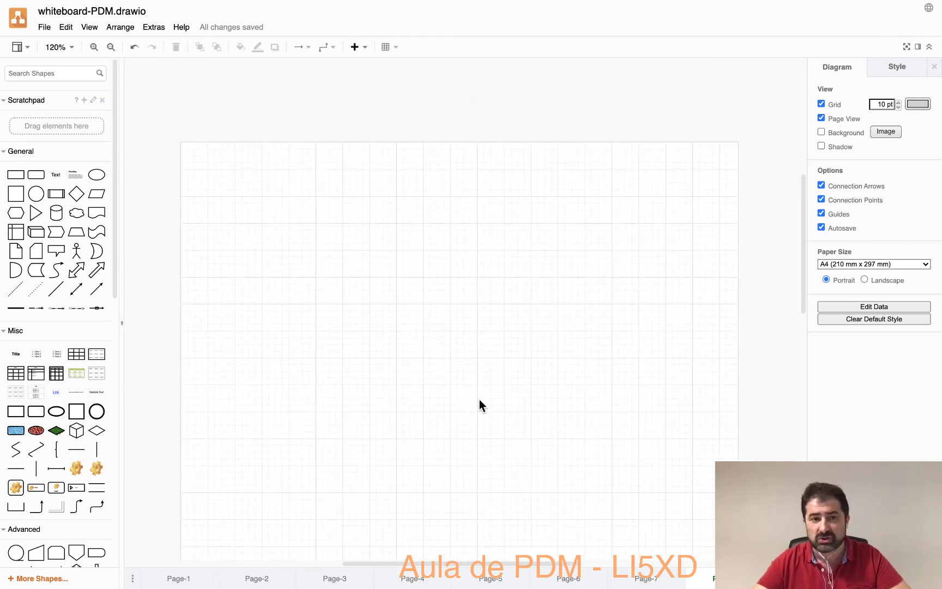
scroll(494, 330, up, 2)
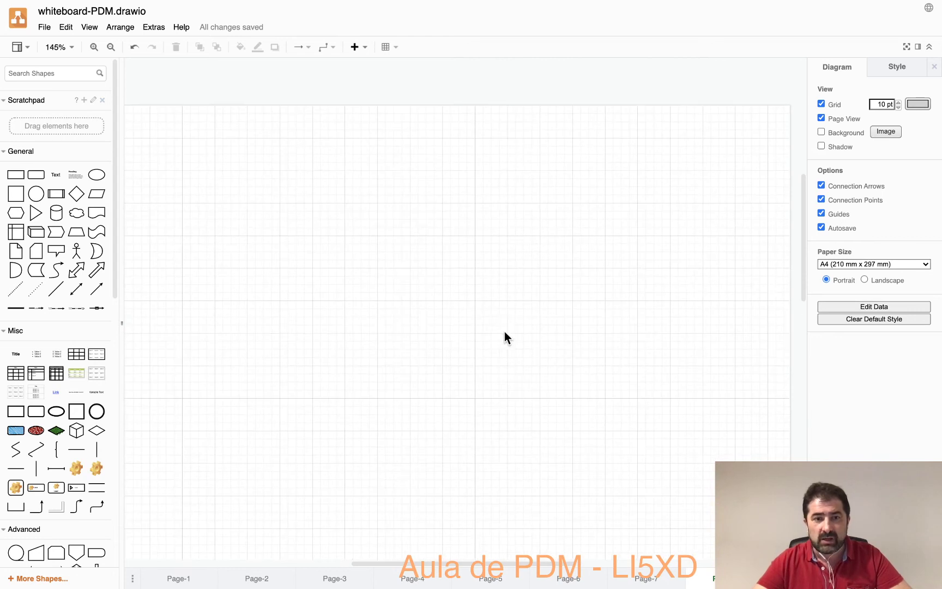
drag(490, 564, 486, 567)
scroll(505, 393, up, 1)
scroll(505, 393, up, 1)
scroll(506, 361, down, 3)
scroll(507, 360, up, 1)
scroll(507, 361, up, 1)
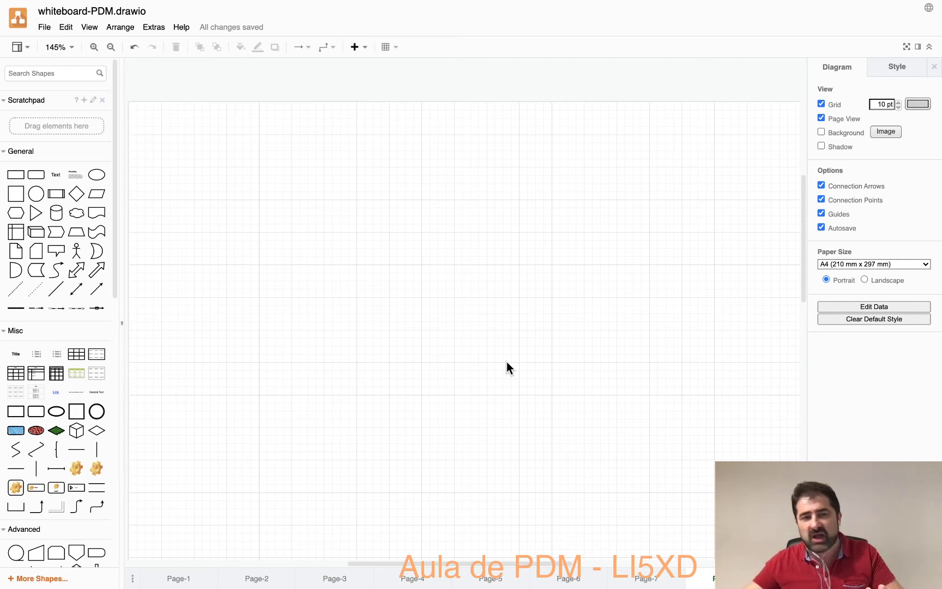
Place a cylinder shape on the left side of the blank page, at about mid-height of the visible area
drag(55, 214, 279, 190)
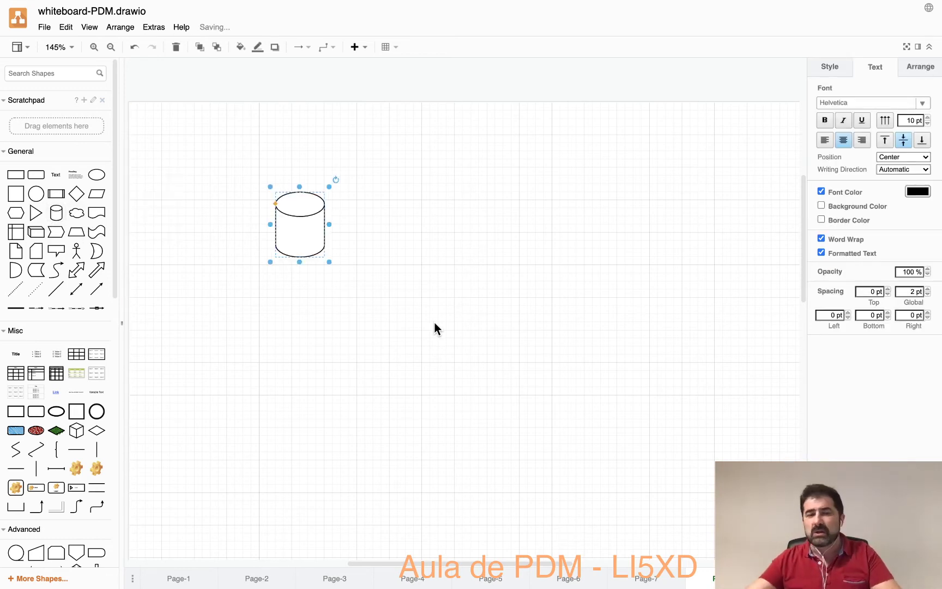
click(439, 322)
drag(310, 231, 301, 284)
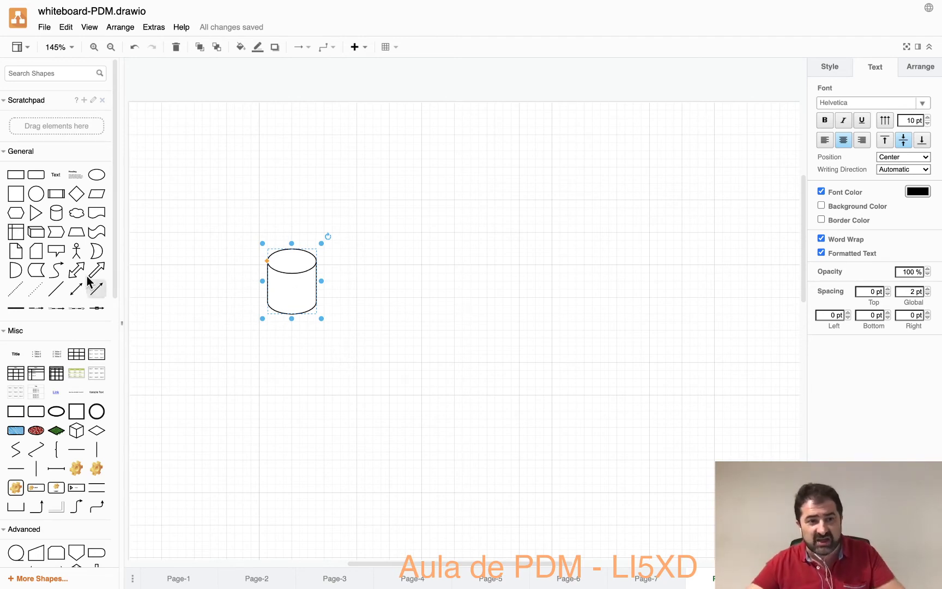
Place a UML Control Object to the right of the cylinder and clear its label text
scroll(84, 455, down, 15)
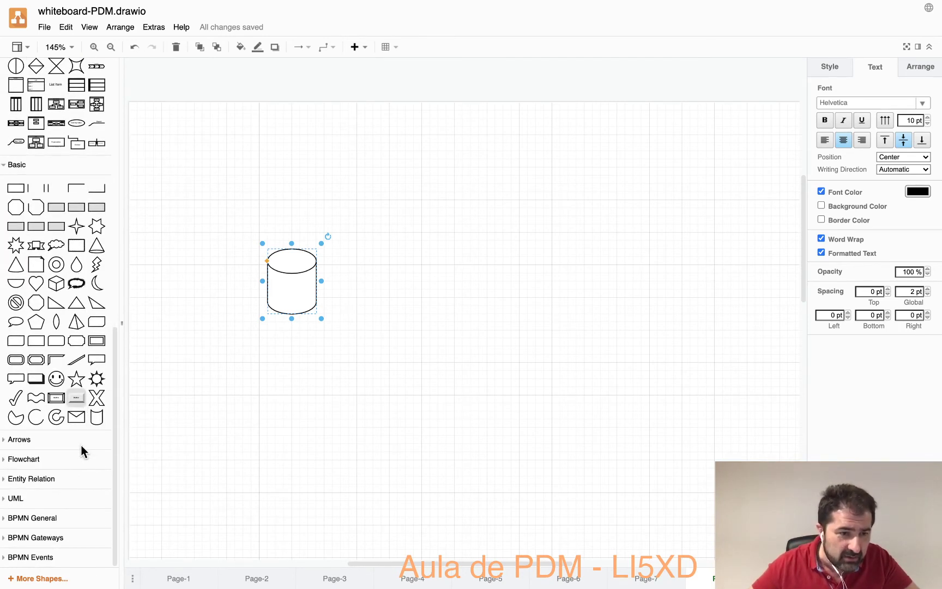
click(9, 499)
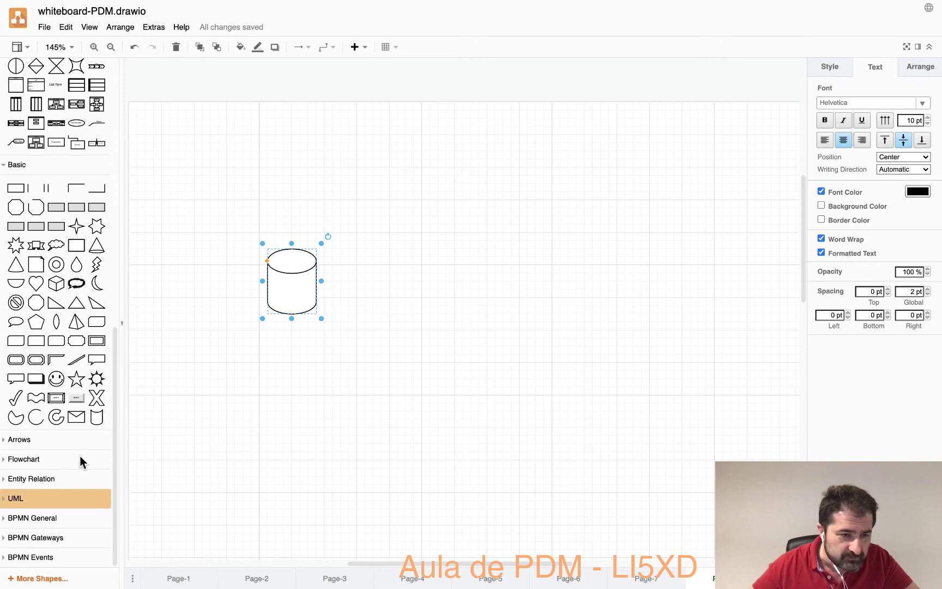
scroll(73, 480, down, 5)
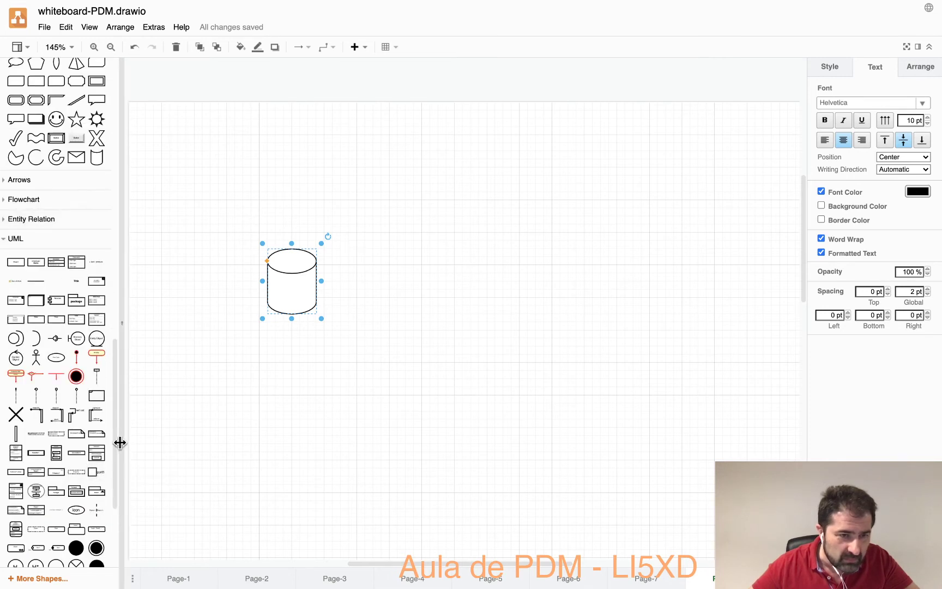
mouse_move(99, 345)
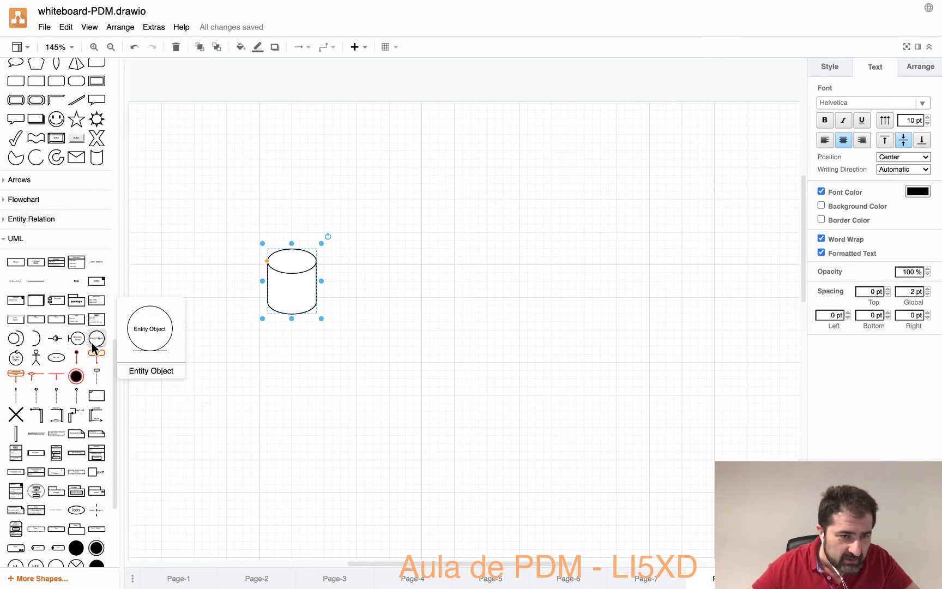
drag(16, 357, 403, 233)
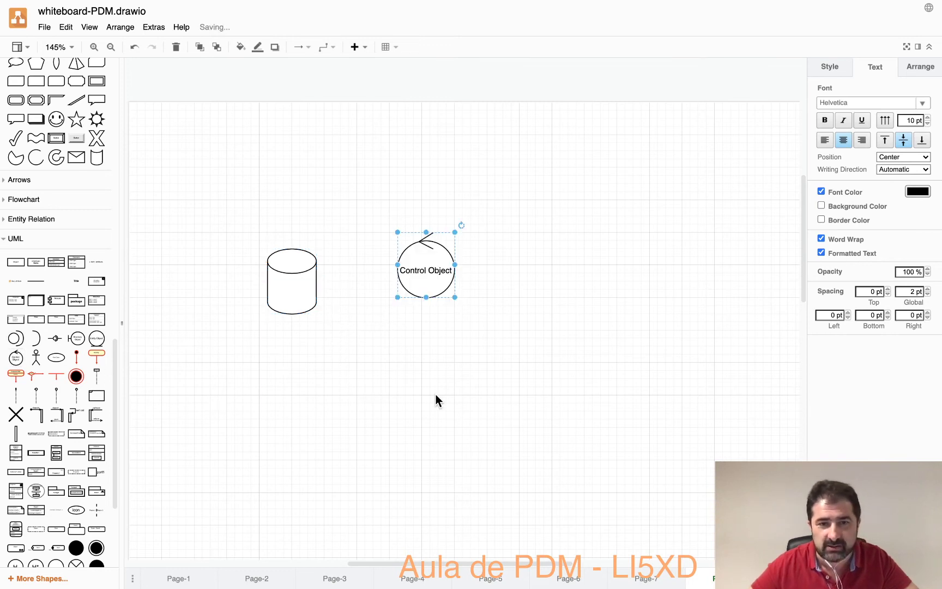
click(436, 395)
double_click(423, 269)
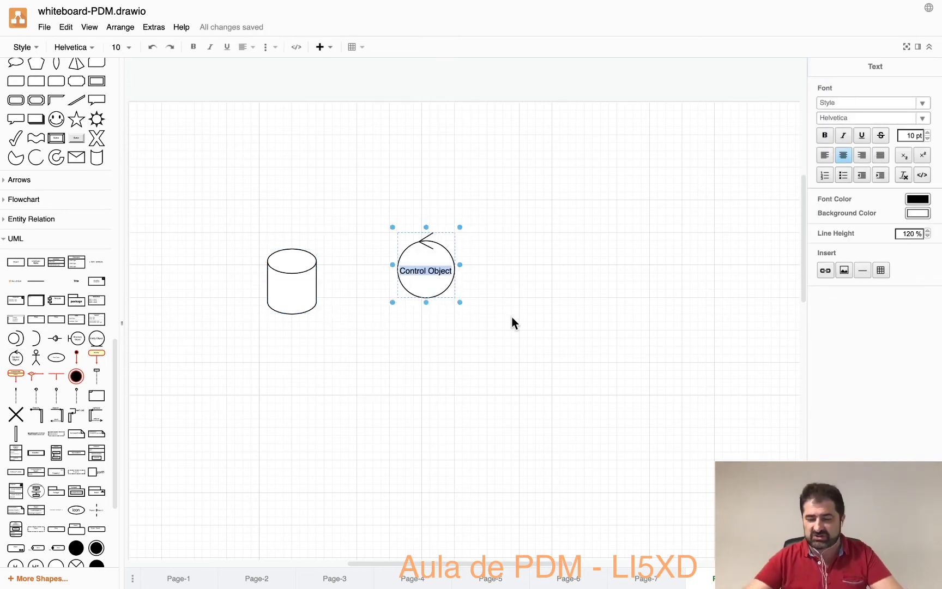
key(BackSpace)
click(516, 322)
Arrange two identical unlabelled control objects one above the other, and move the cylinder up and further away to their left
drag(422, 247, 406, 186)
drag(418, 237, 414, 330)
click(504, 332)
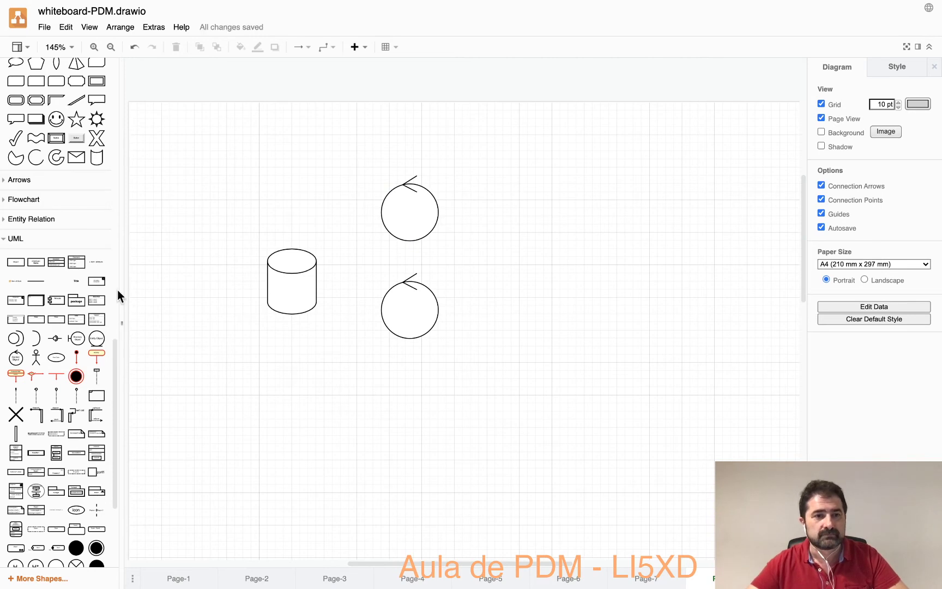
drag(290, 286, 259, 260)
click(473, 333)
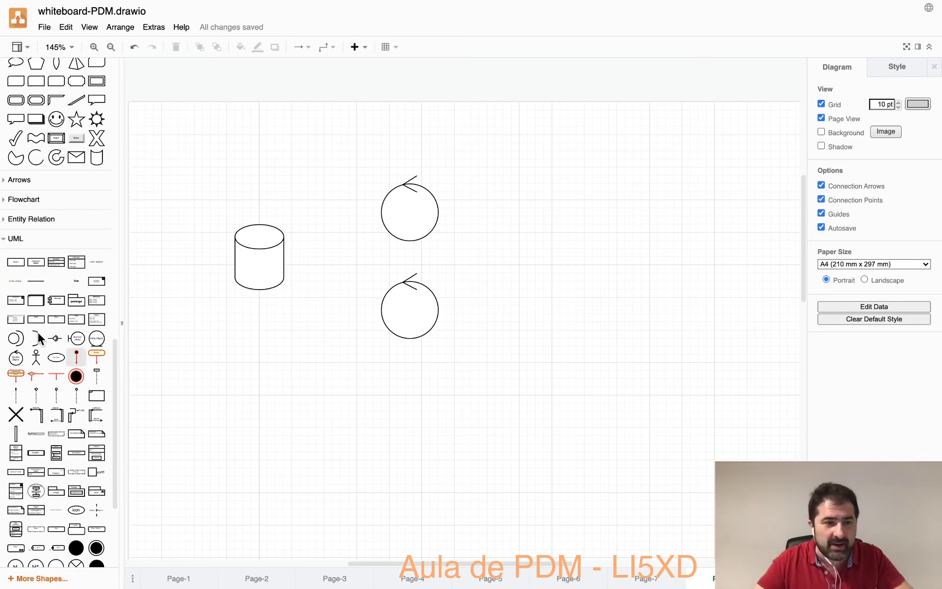
Add the text "1 - Imutabilidade" to the right of the upper control object
double_click(595, 180)
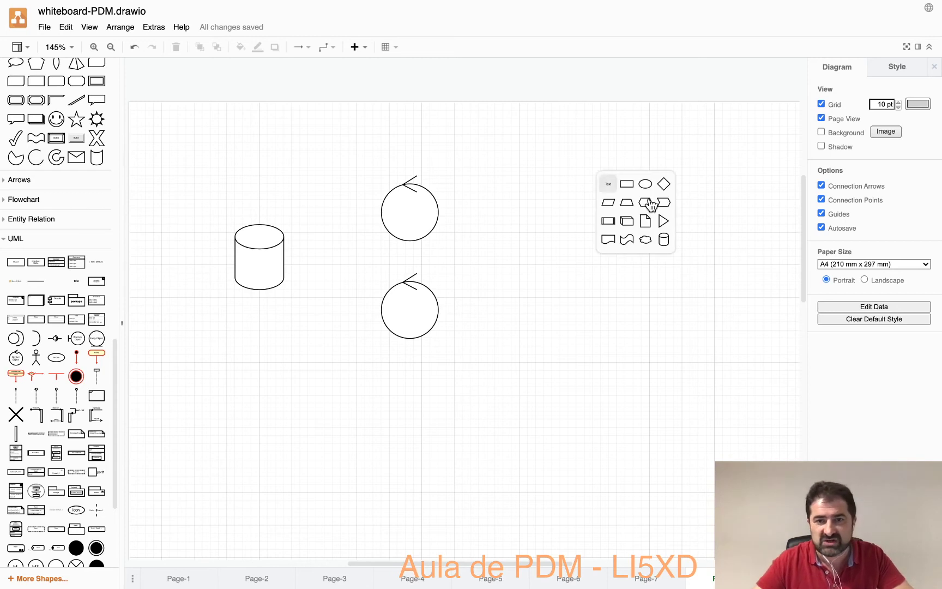
click(609, 184)
text(1 -)
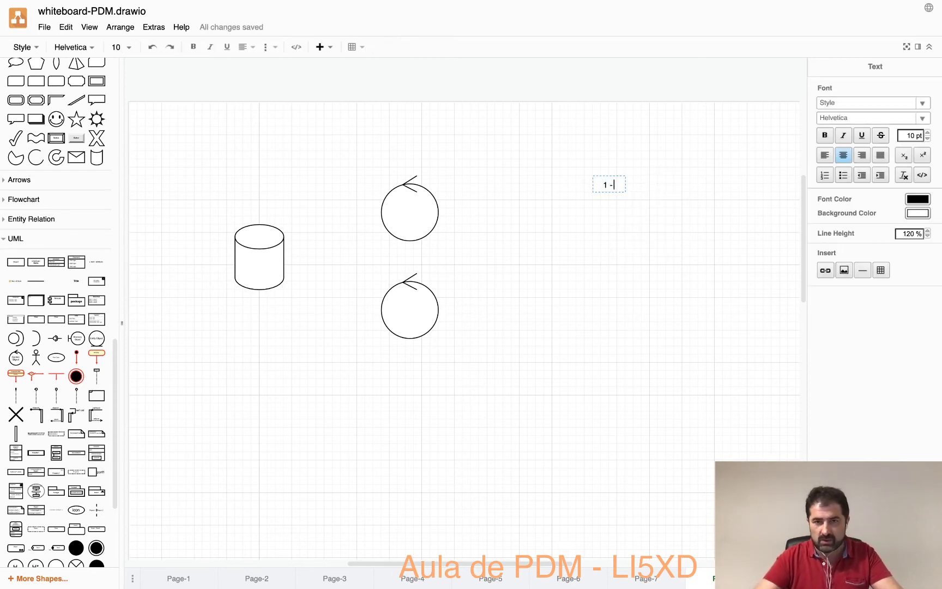
text( Imutabilidade)
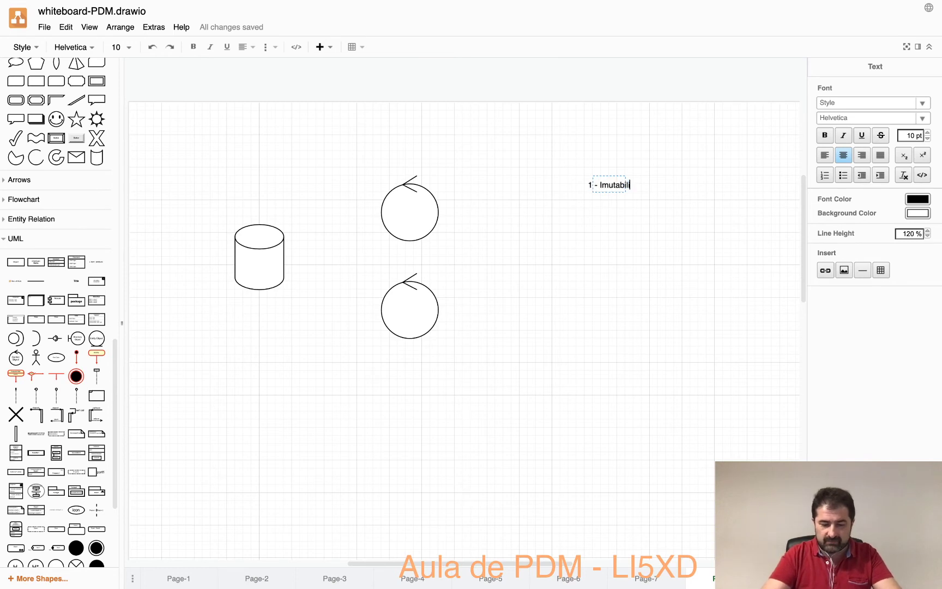
click(634, 349)
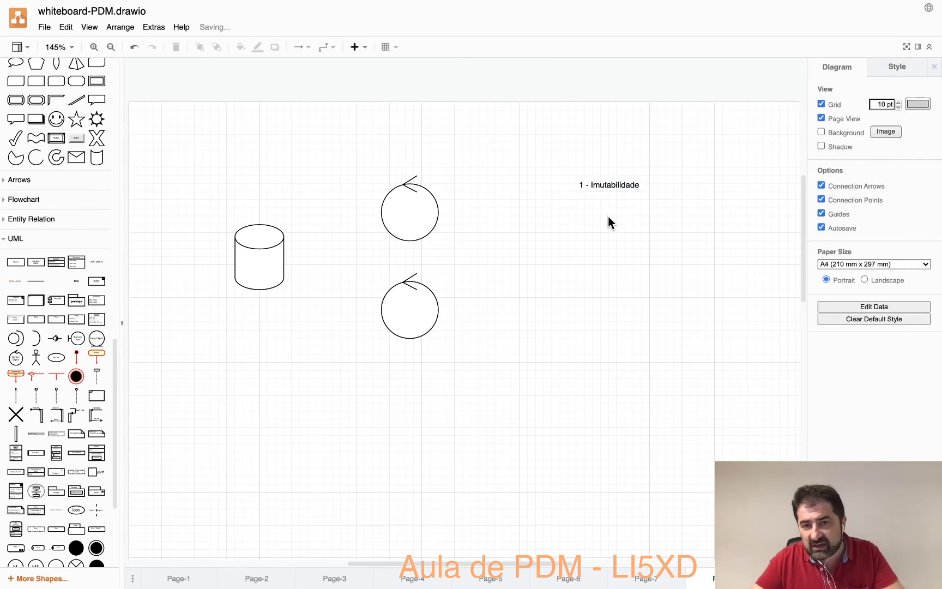
Set the font size of the "1 - Imutabilidade" text to 16 pt
click(603, 185)
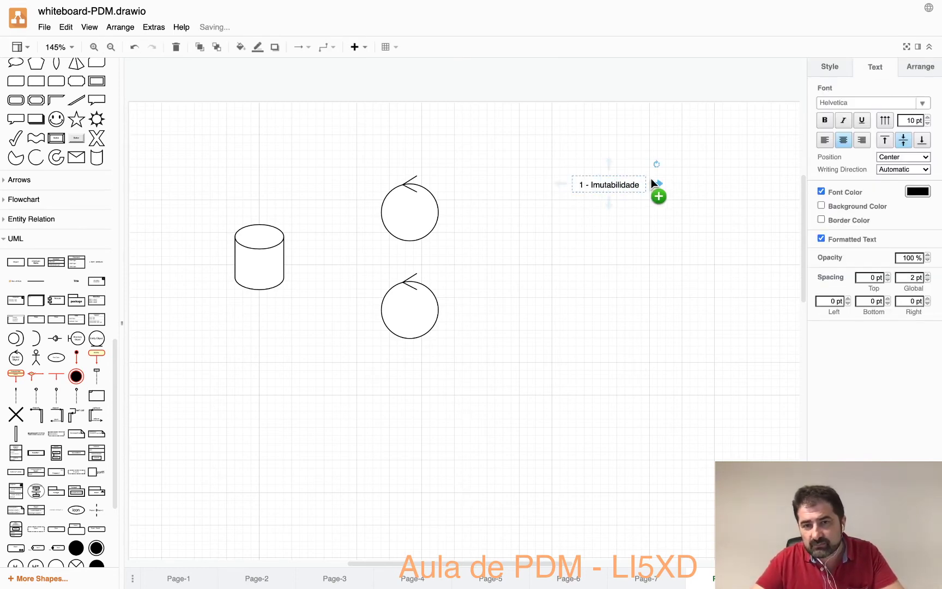
click(927, 117)
click(928, 118)
click(928, 118)
click(928, 118)
click(927, 117)
click(927, 117)
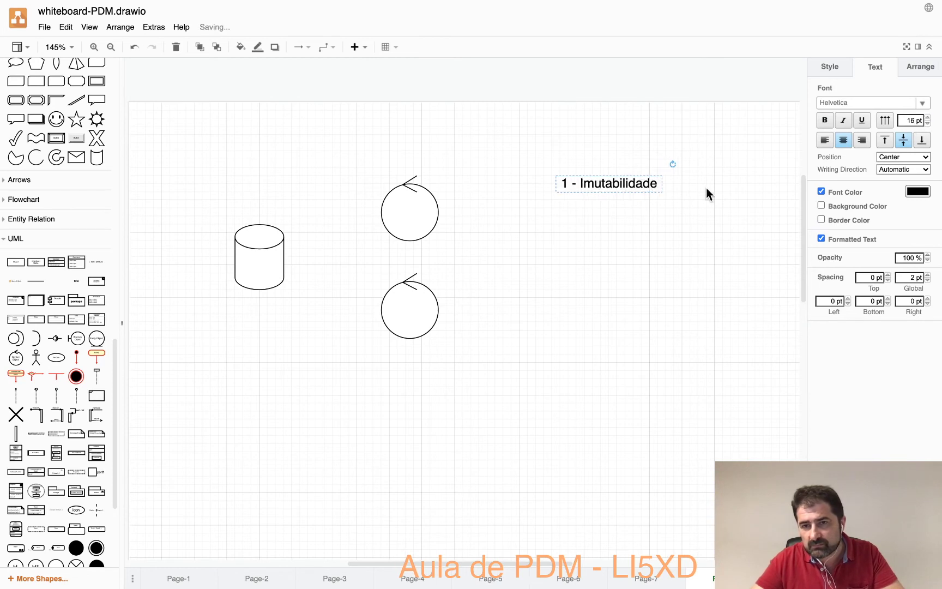
Start a second line reading "2 -" below "1 - Imutabilidade" in the same text
double_click(663, 183)
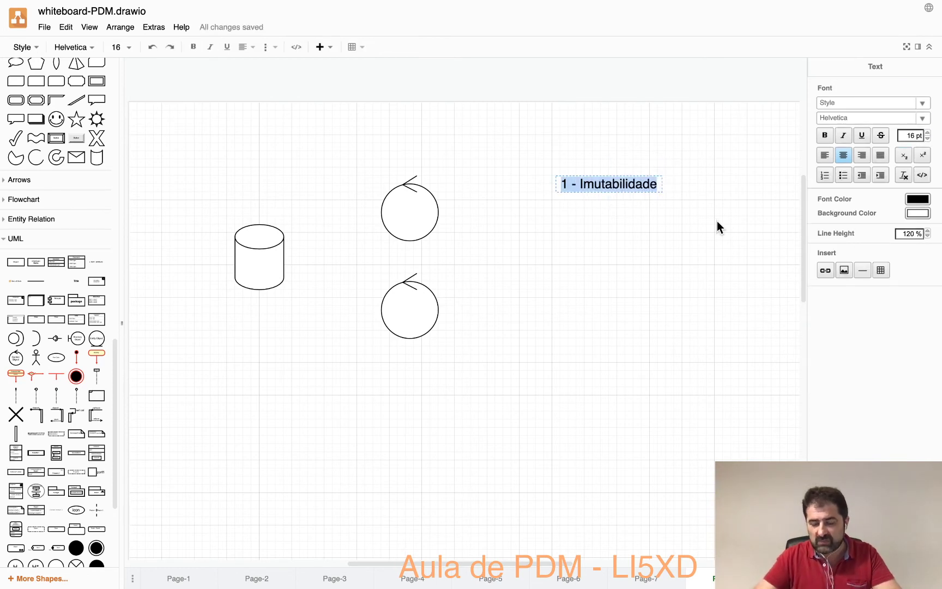
key(Right)
key(Return)
text(2 -)
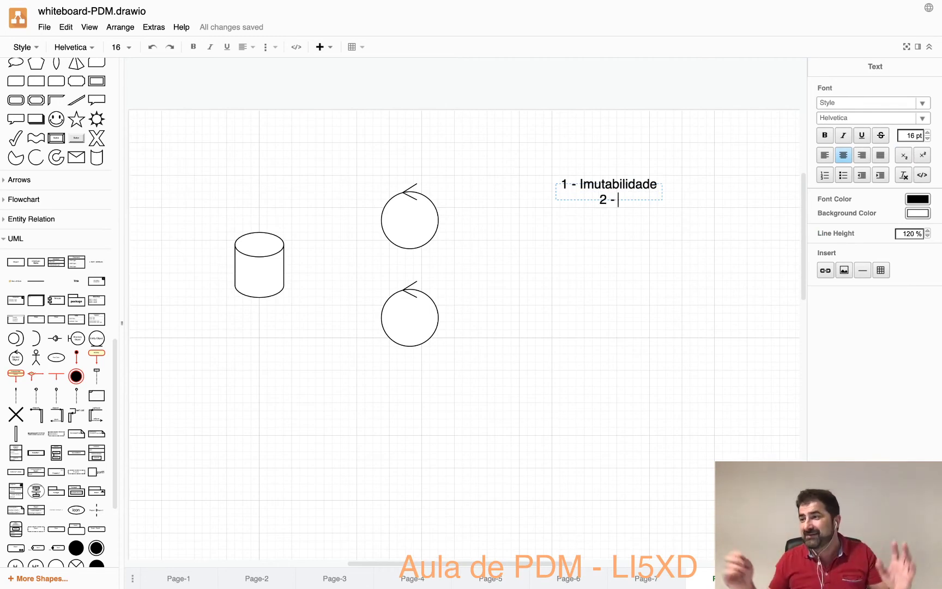